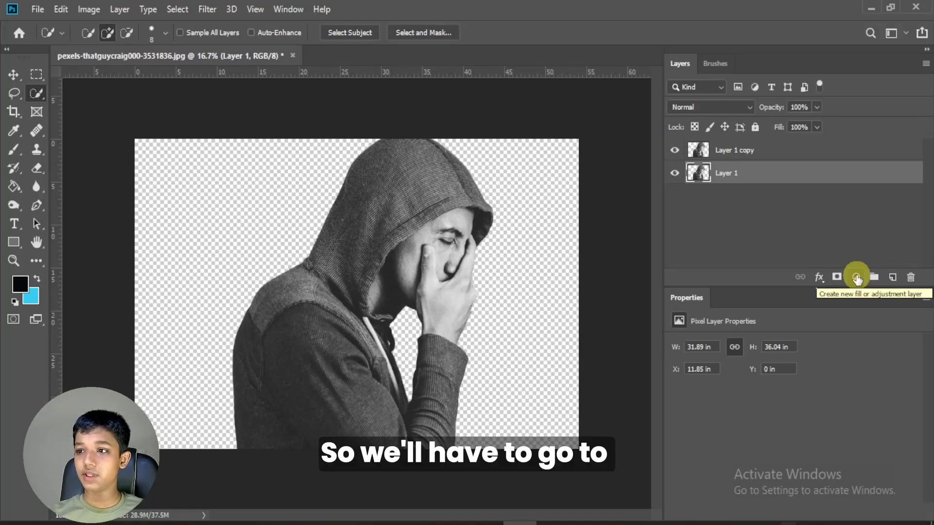
- Add a gradient fill layer above Layer 1 using the Black, White preset
click(857, 278)
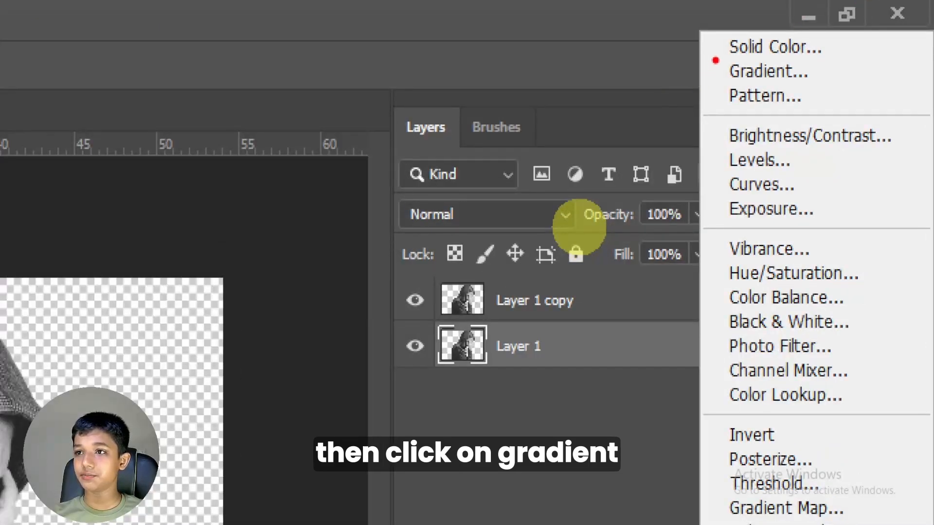
click(769, 71)
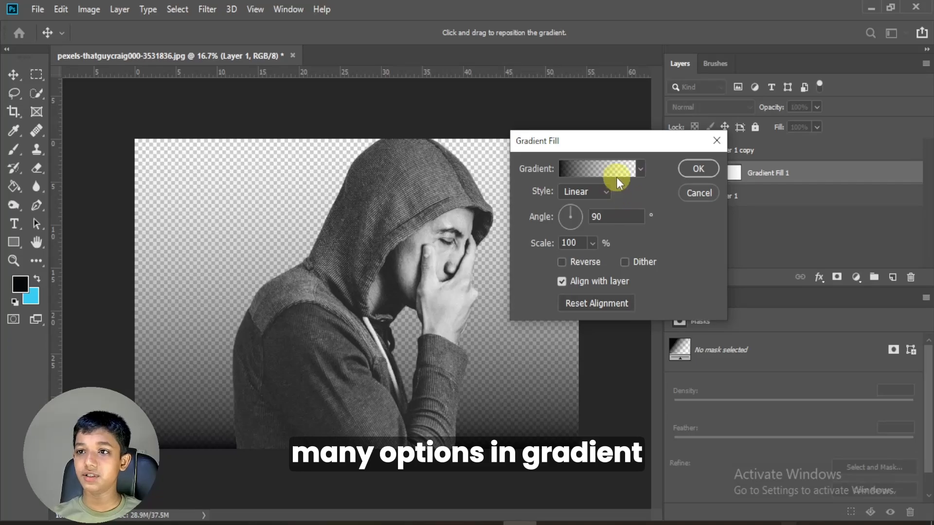
click(597, 172)
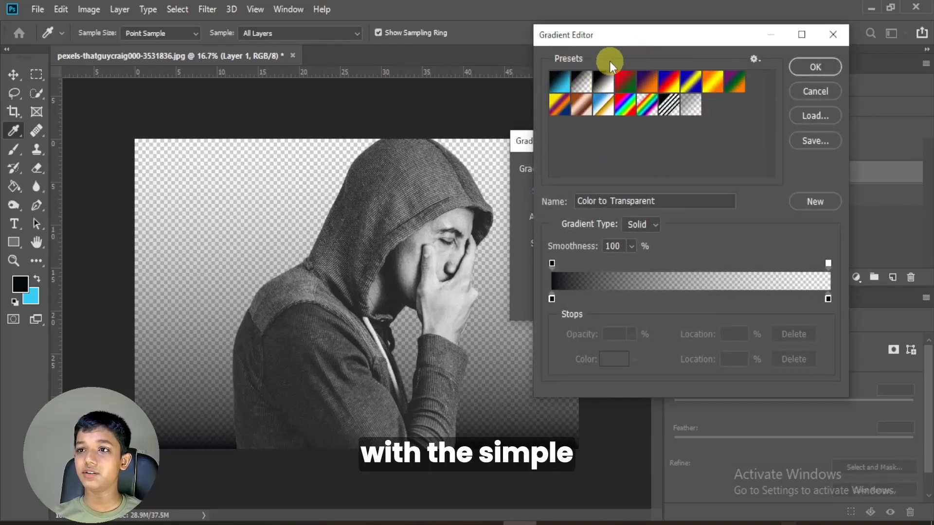
click(605, 82)
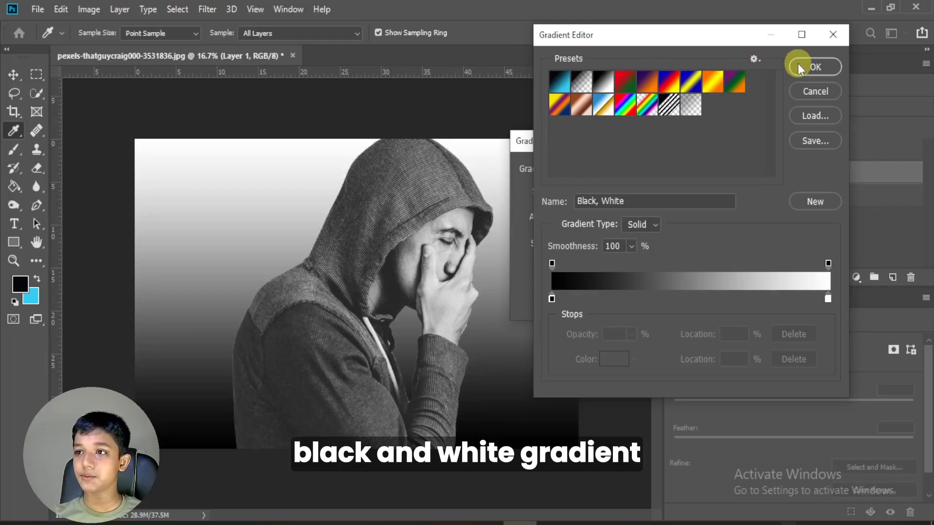
click(801, 65)
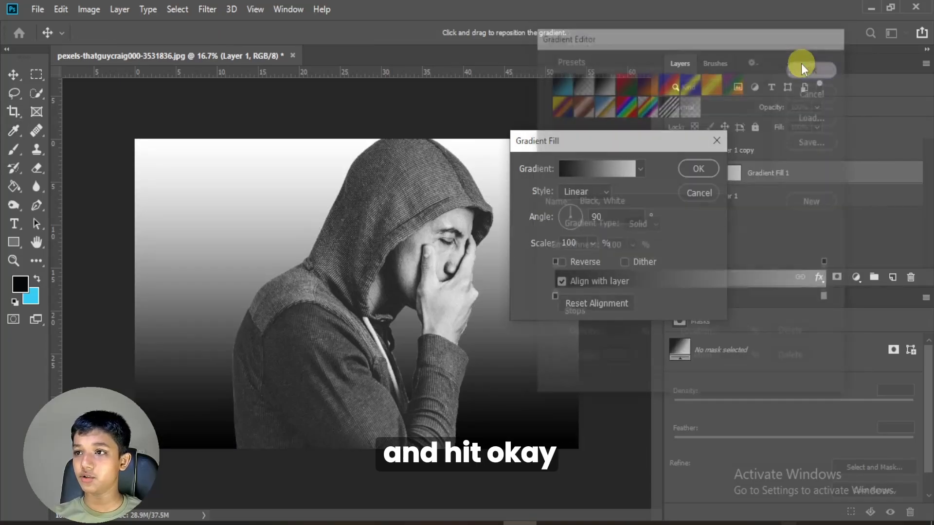
- Make the gradient fill radial and reversed at 250% scale, and move its layer below Layer 1
click(611, 191)
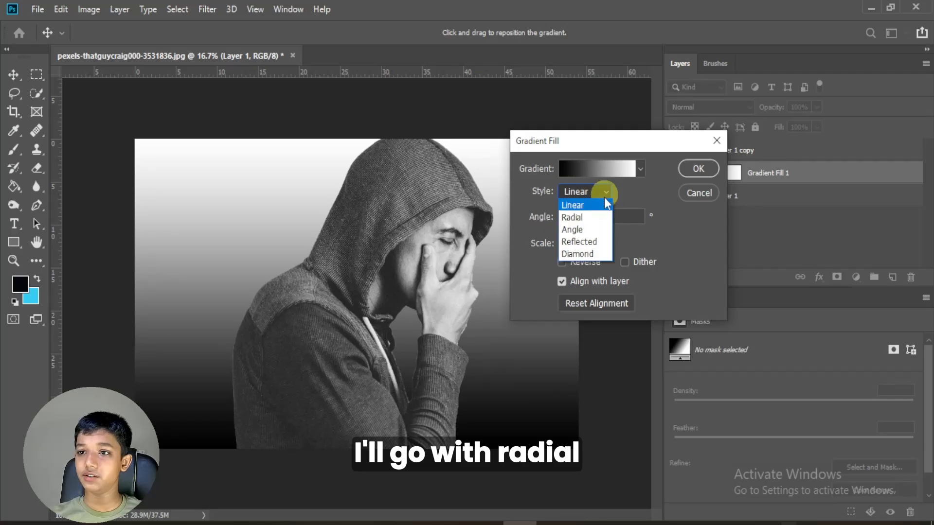
click(598, 214)
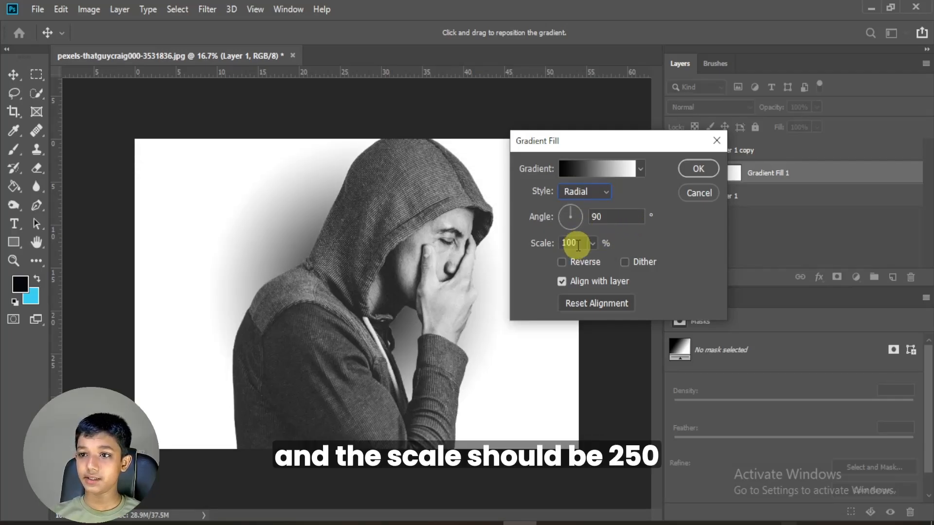
text(250)
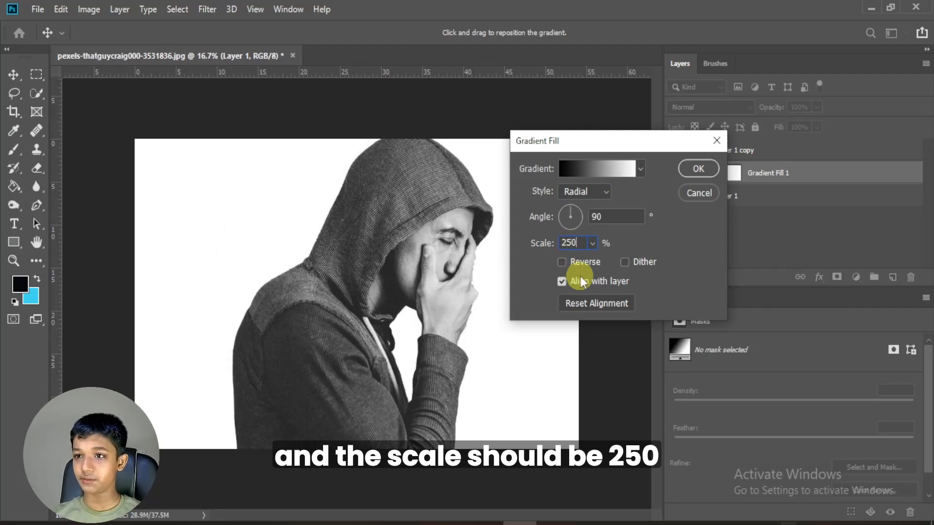
click(564, 263)
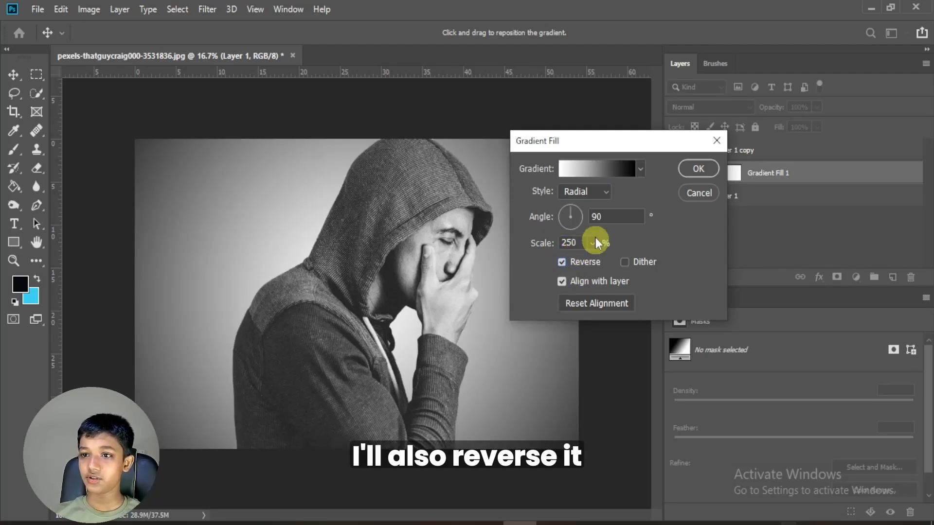
click(699, 168)
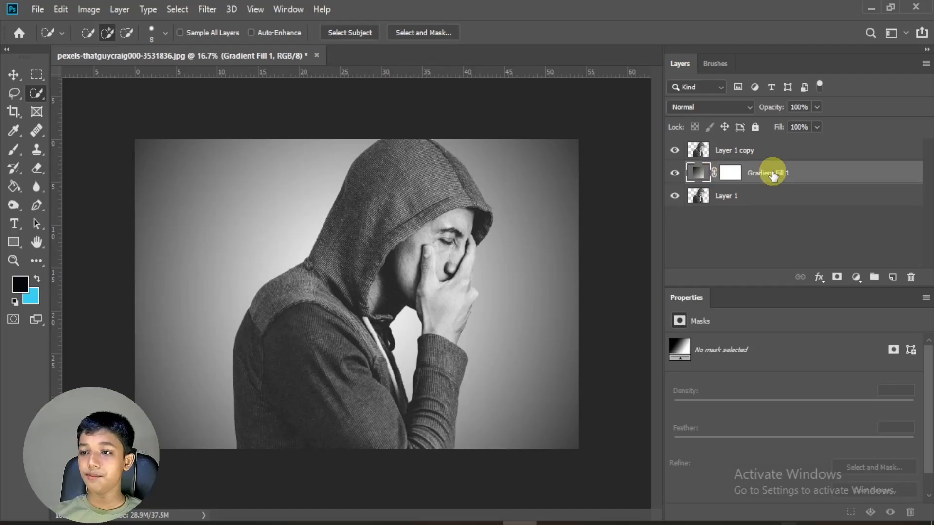
drag(776, 173, 775, 204)
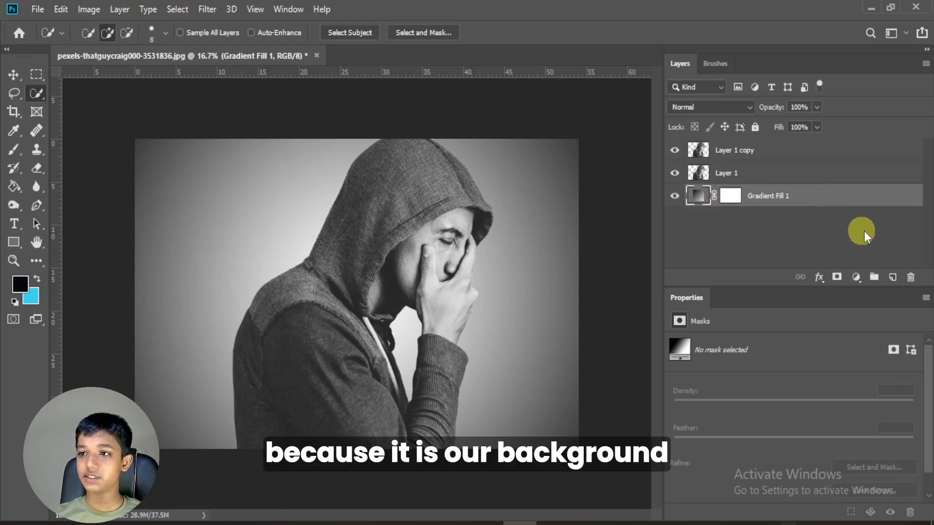
- Rename Layer 1 as Liquify
click(754, 181)
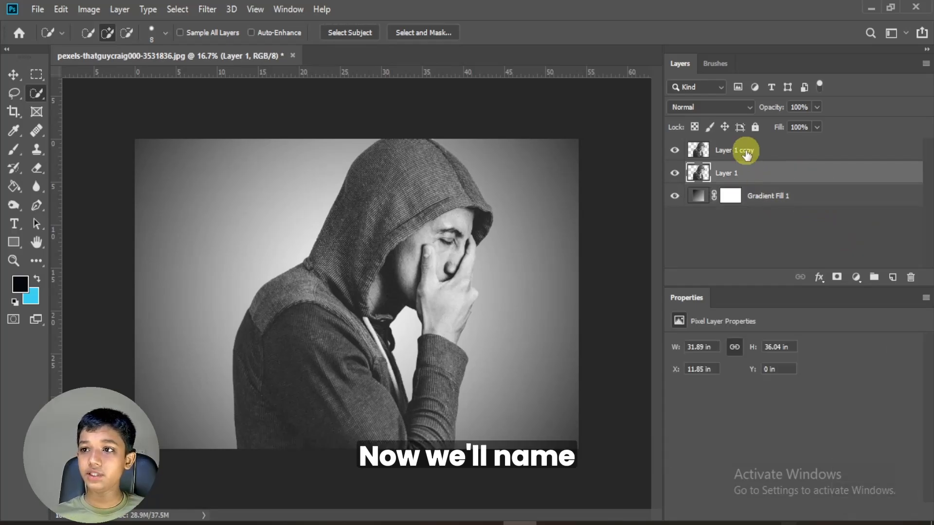
click(740, 151)
click(730, 174)
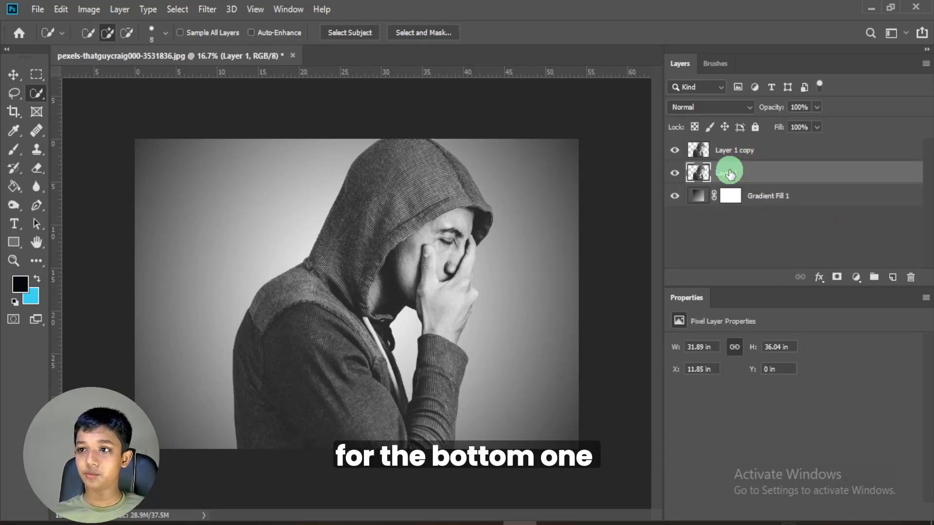
text(Liqu)
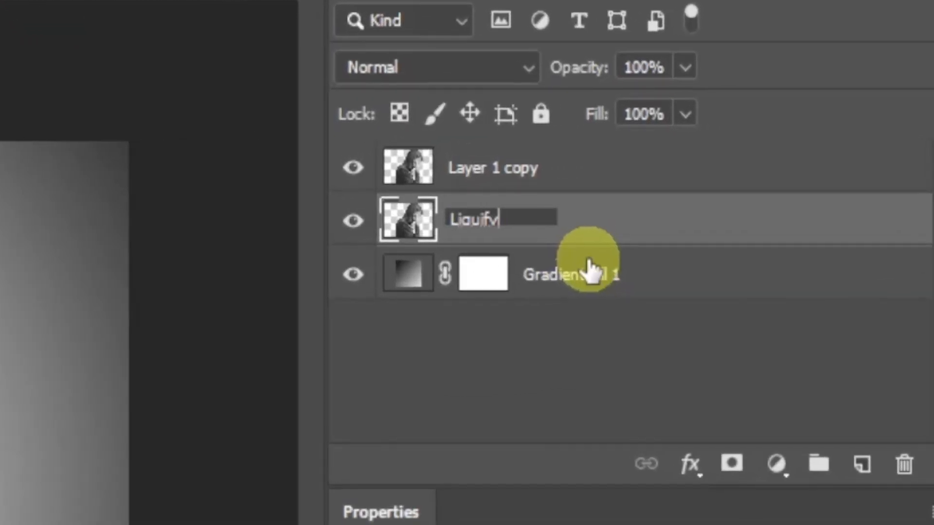
text(ify)
key(Return)
- Rename Layer 1 copy as MainImg
double_click(488, 168)
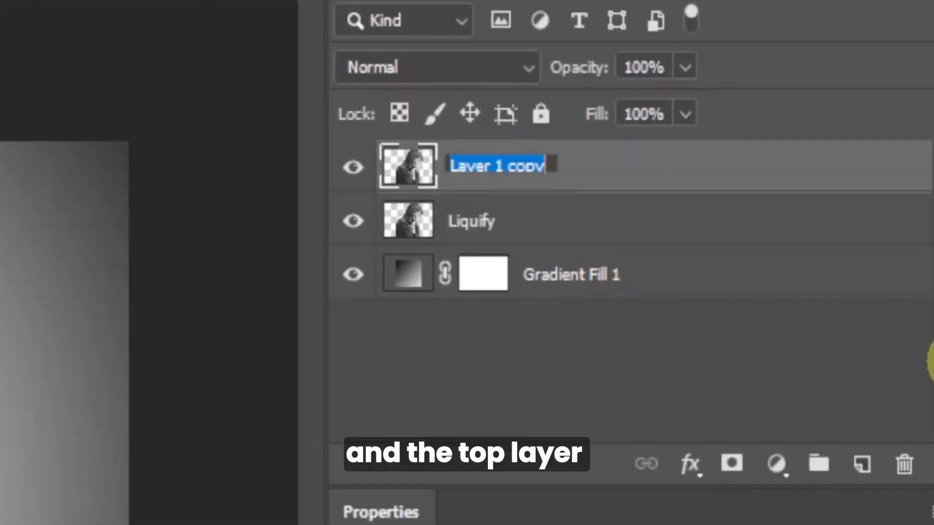
text(MainI)
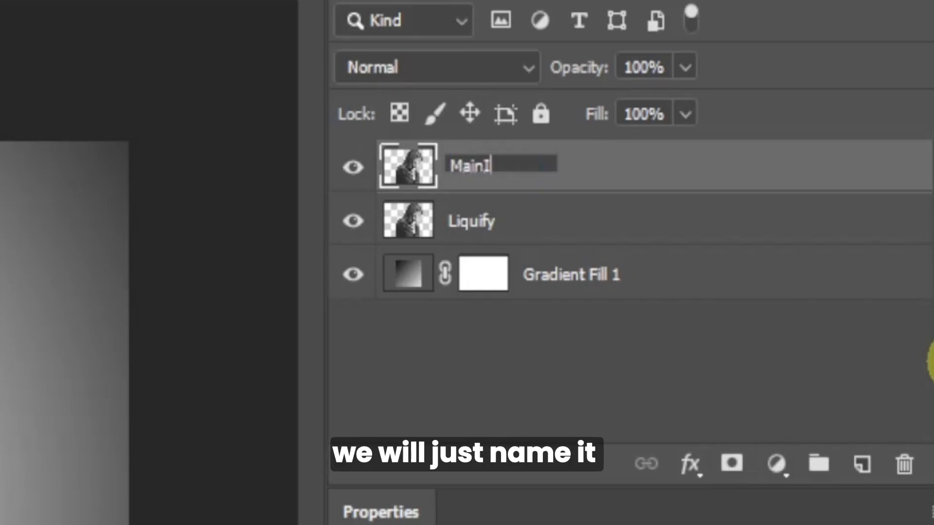
text(mg)
key(Return)
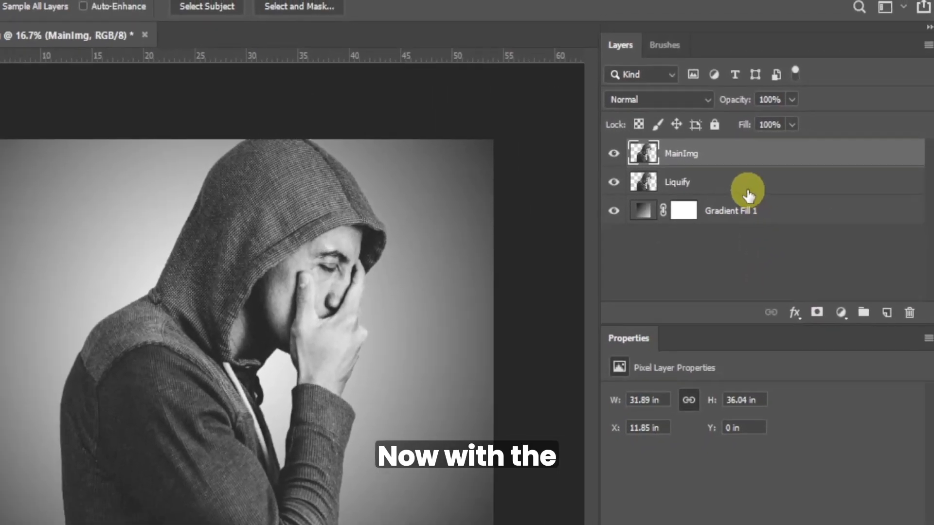
- Apply the Liquify filter to the Liquify layer, smearing the man's hood, shoulder and back leftward to the canvas edge with Forward Warp
click(582, 243)
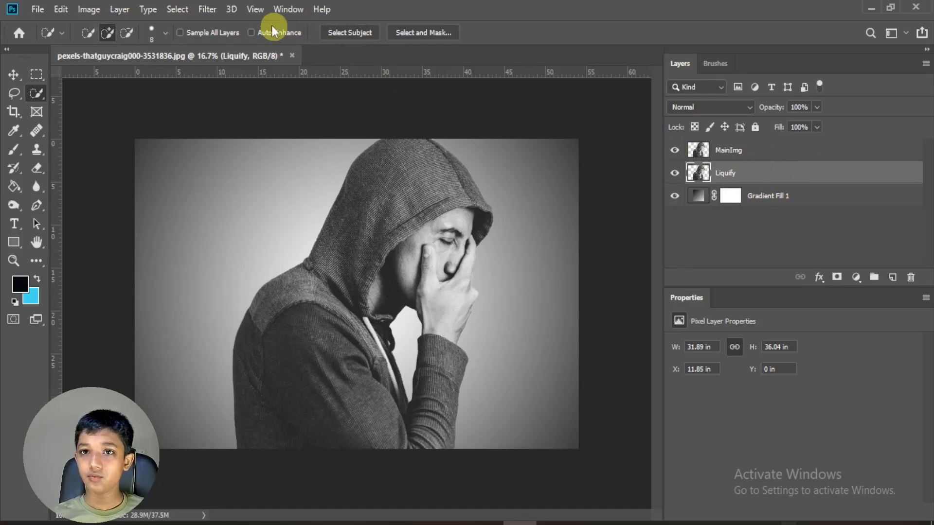
click(207, 9)
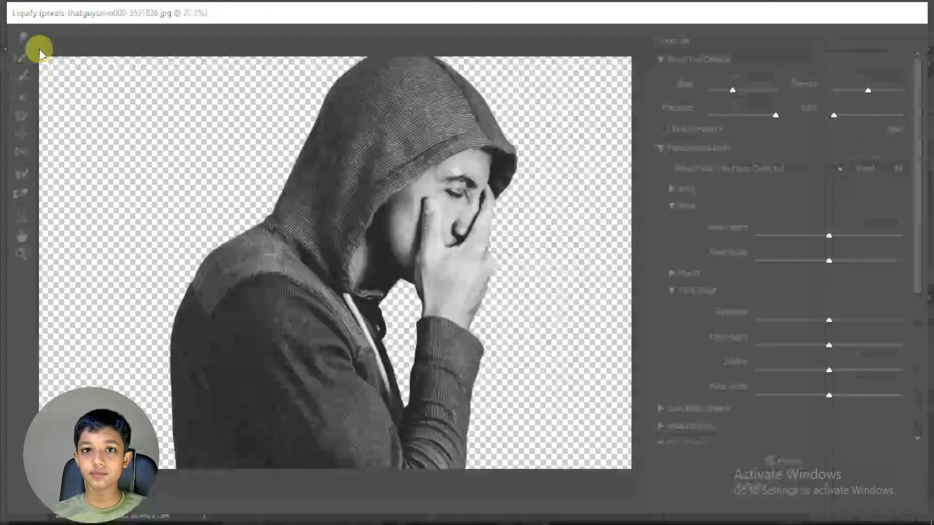
drag(716, 158, 624, 157)
mouse_move(359, 80)
mouse_down()
mouse_move(213, 89)
mouse_move(335, 71)
mouse_move(46, 73)
mouse_up()
mouse_move(313, 131)
mouse_down()
mouse_move(182, 140)
mouse_move(196, 133)
mouse_move(44, 127)
mouse_up()
mouse_move(292, 181)
mouse_down()
mouse_move(57, 188)
mouse_move(44, 258)
mouse_move(142, 360)
mouse_move(6, 431)
mouse_up()
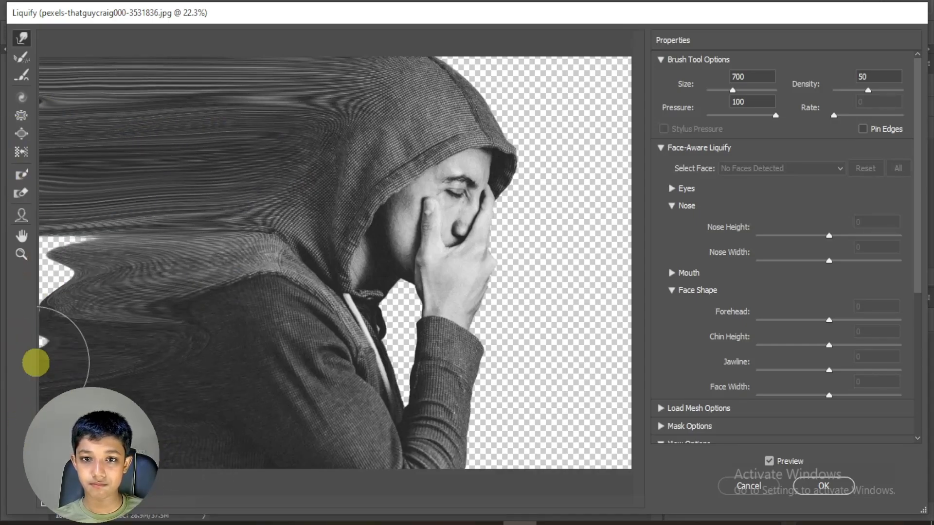
drag(36, 363, 4, 246)
click(829, 488)
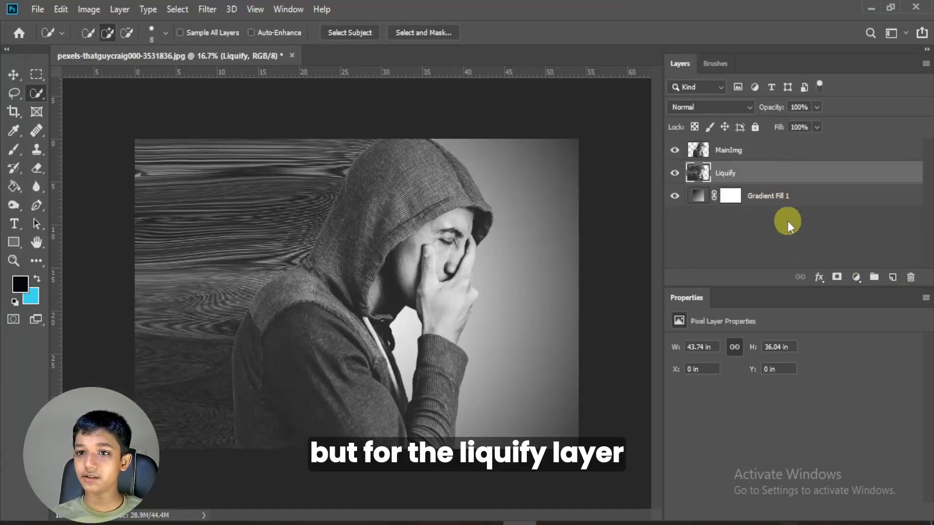
- Add a black layer mask to the Liquify layer and a white layer mask to the MainImg layer
alt+click(838, 277)
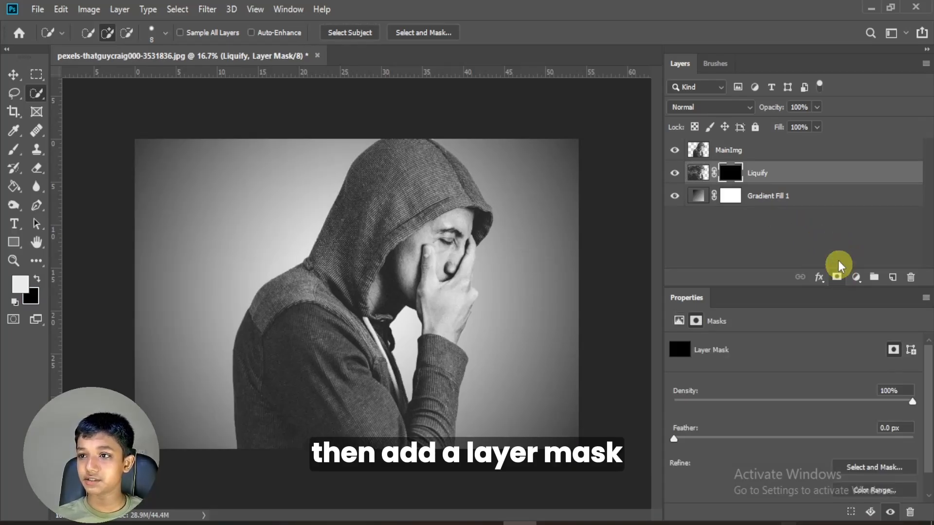
click(759, 156)
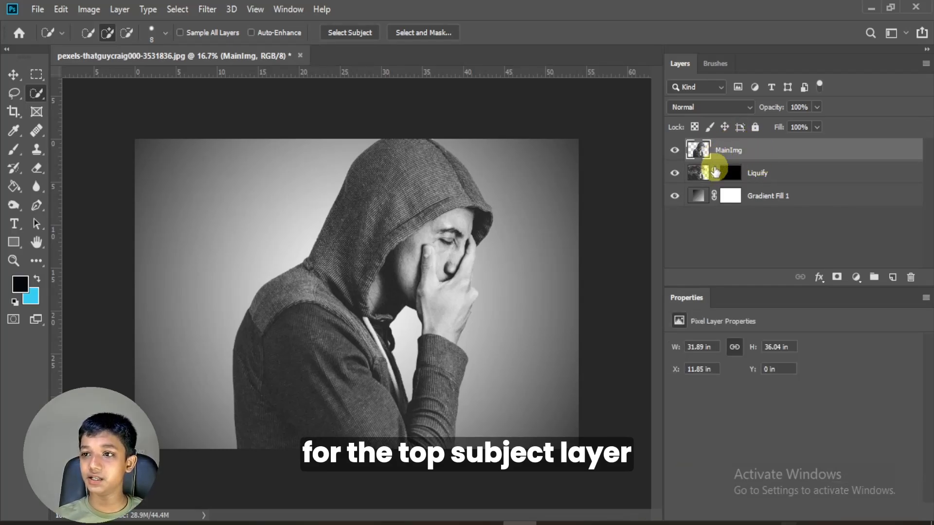
click(836, 276)
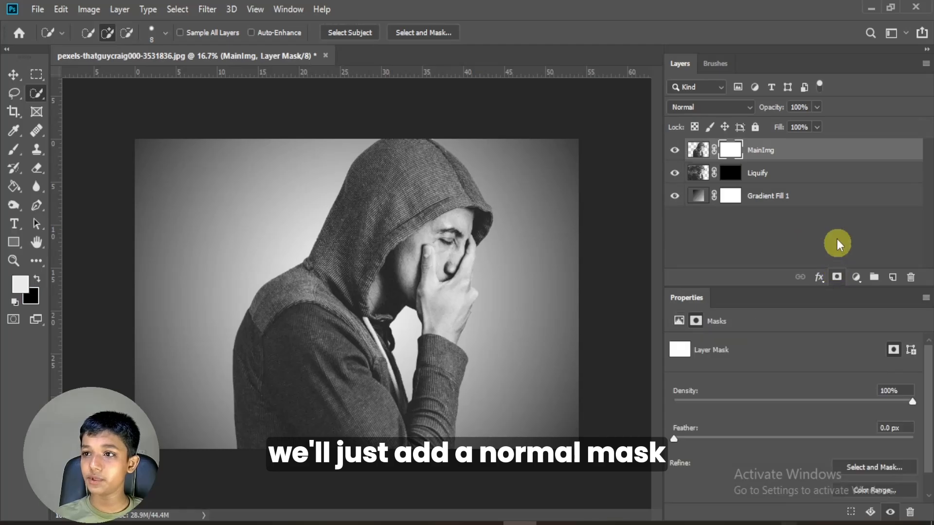
- Target the MainImg layer's mask and choose the 003_Explosion brush for the Brush tool
click(780, 178)
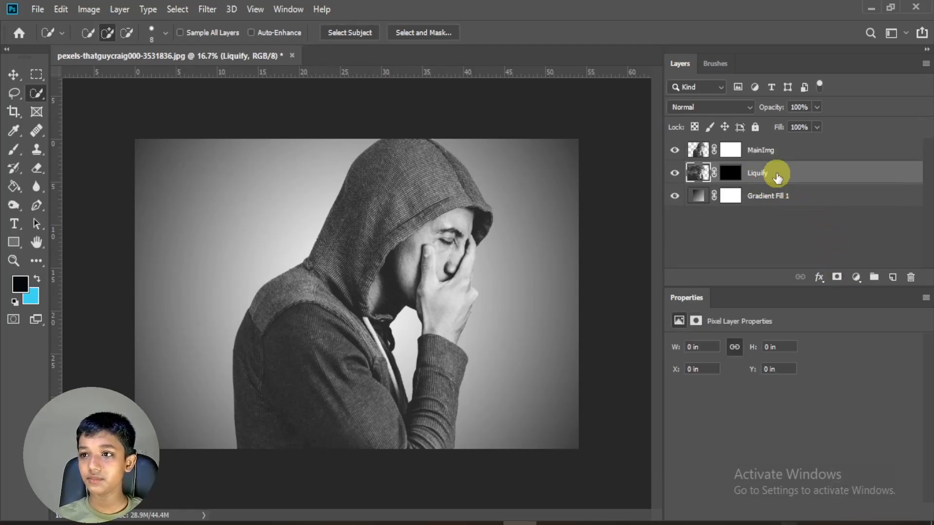
click(758, 151)
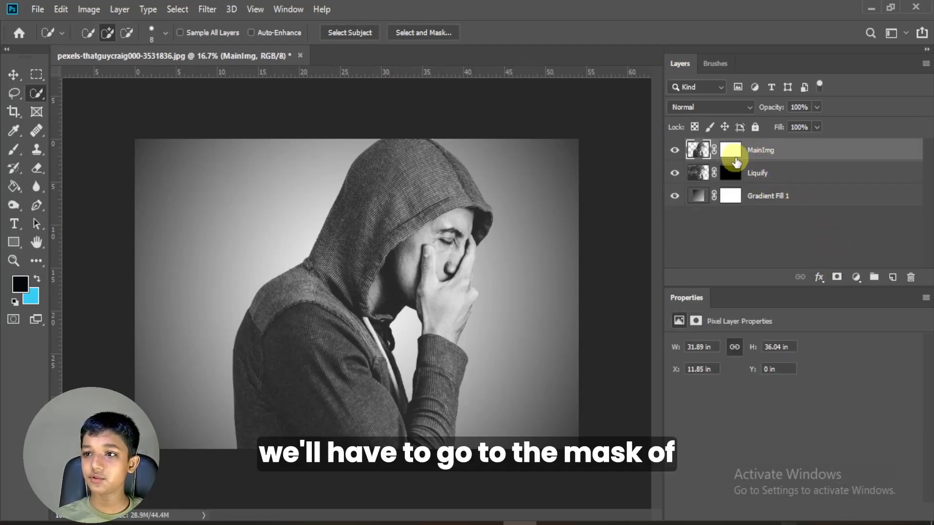
click(732, 152)
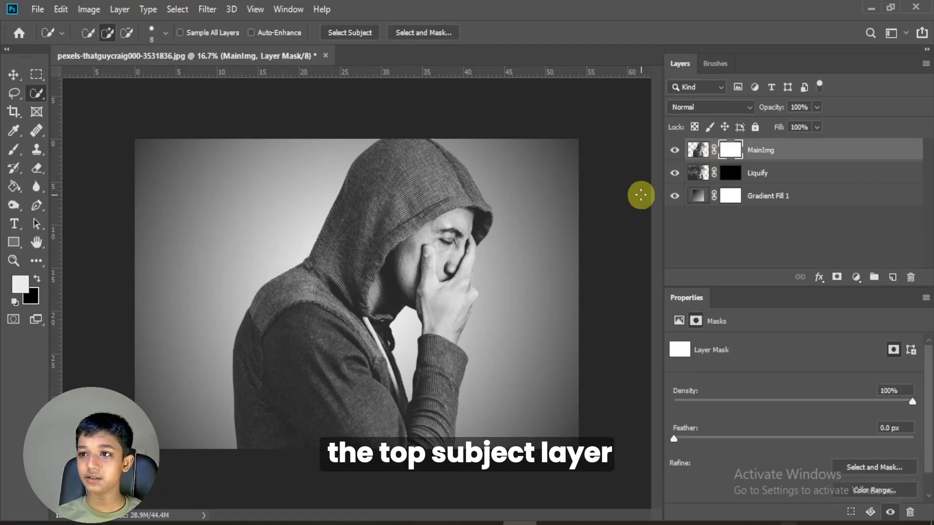
key(b)
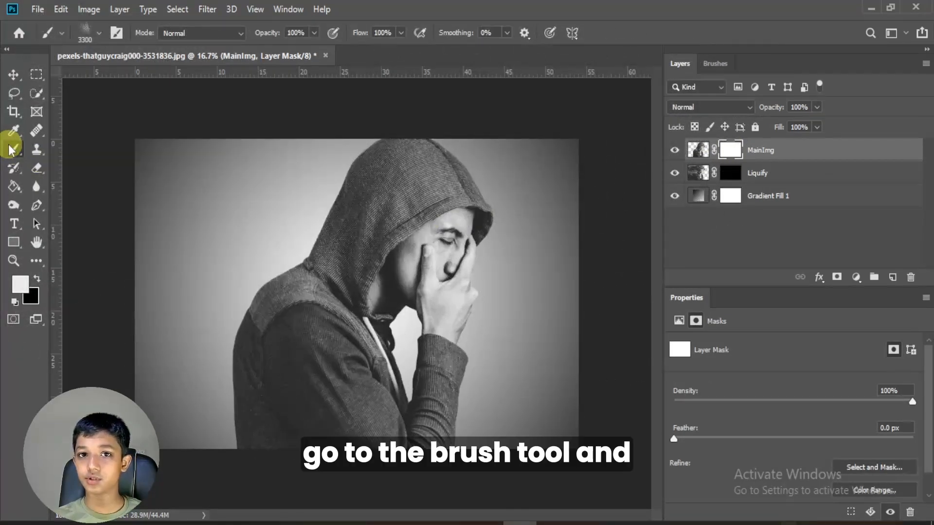
click(716, 63)
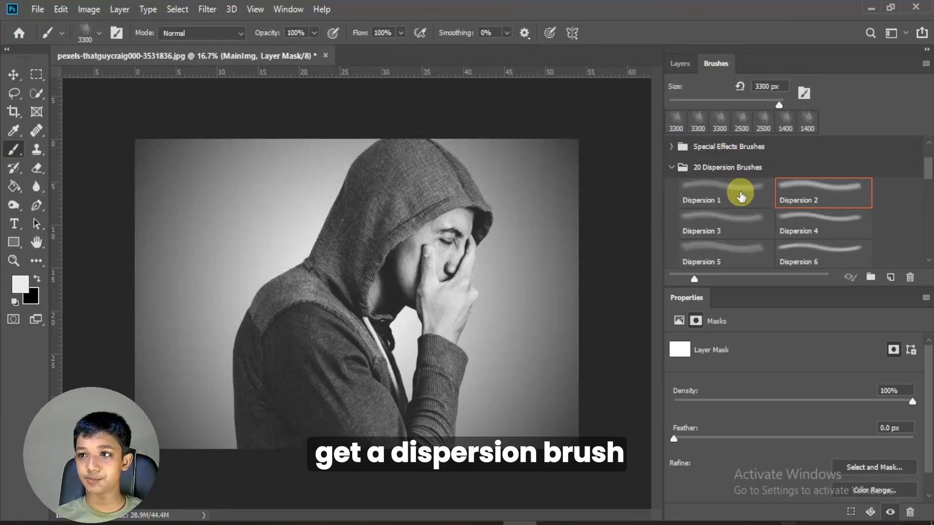
scroll(740, 197, down, 10)
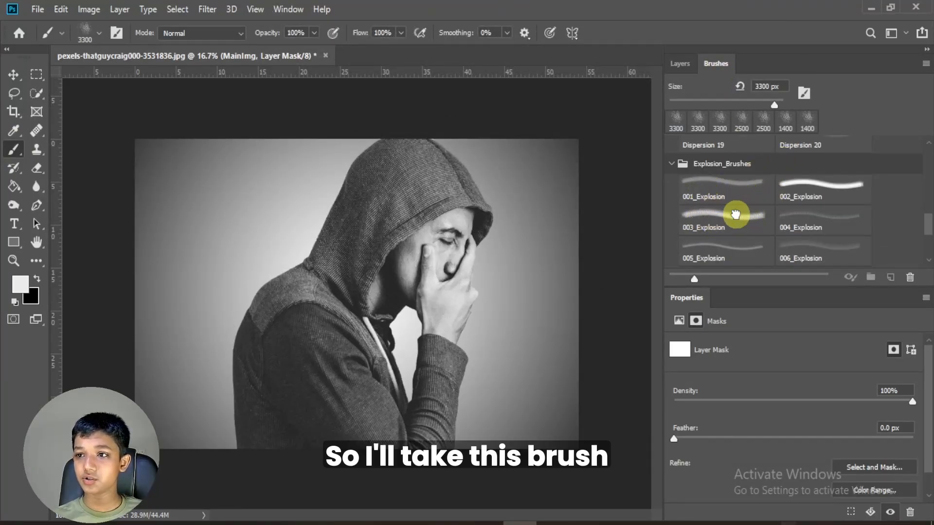
click(738, 215)
right_click(400, 214)
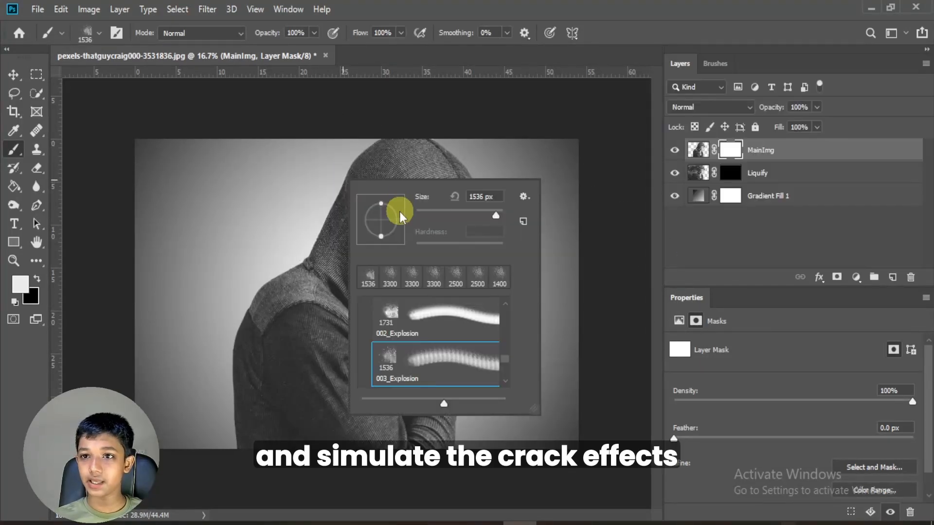
click(325, 167)
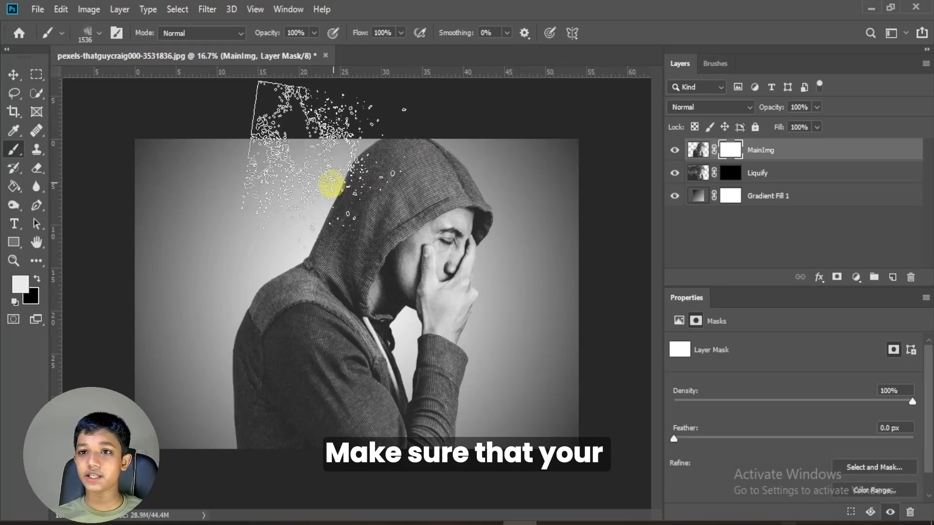
- Make black the foreground color and reduce the brush size to 700 px
key(x)
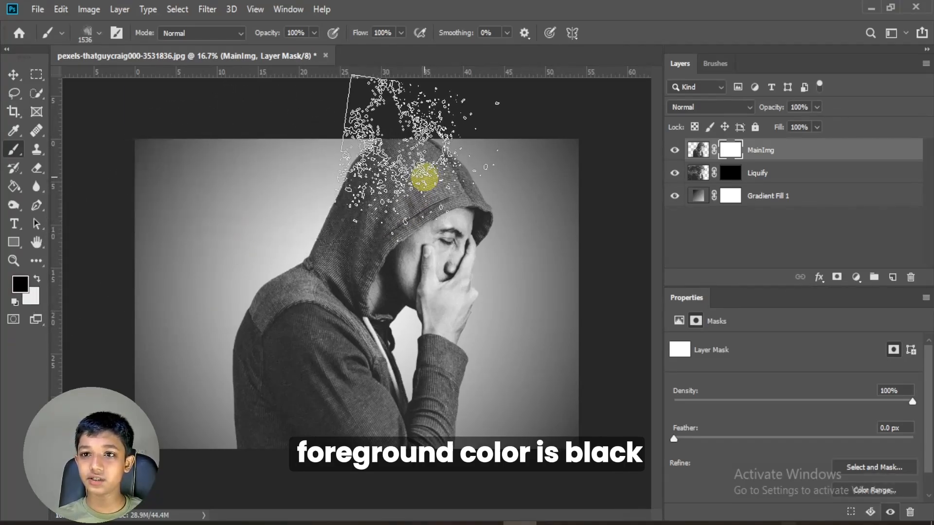
key(bracketleft)
key(bracketleft)
key(bracketleft)
key(bracketleft)
key(bracketleft)
key(bracketleft)
key(bracketleft)
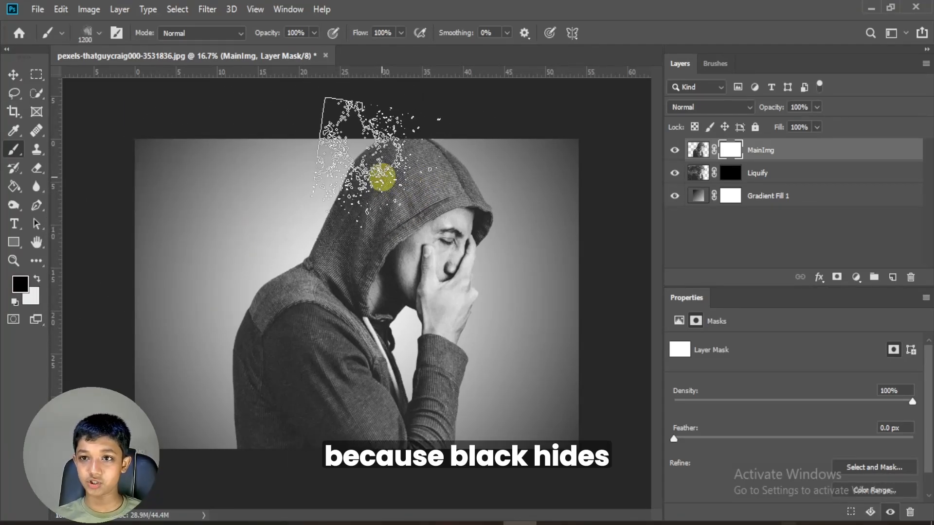
key(bracketleft)
key(bracketleft)
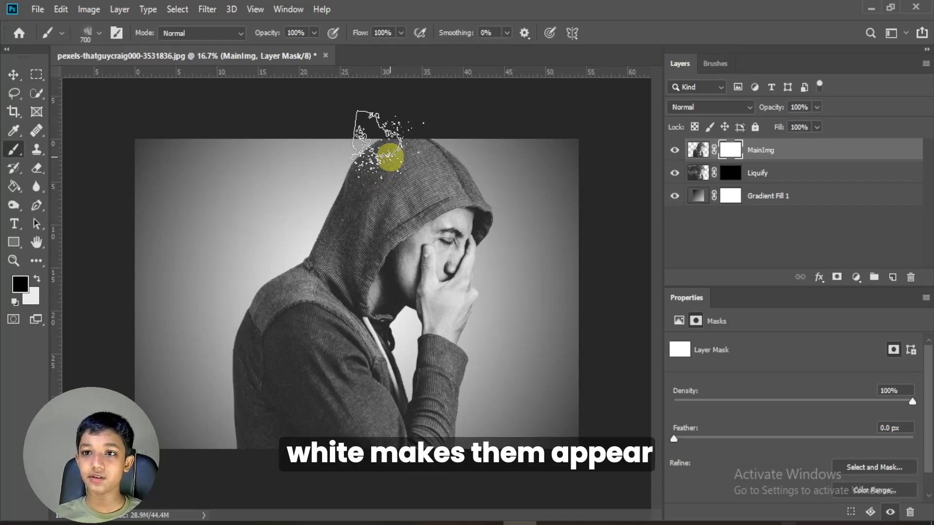
- Paint black explosion specks on the MainImg mask along the hood, shoulder and lower back, enlarging the brush to 1000 px
click(389, 157)
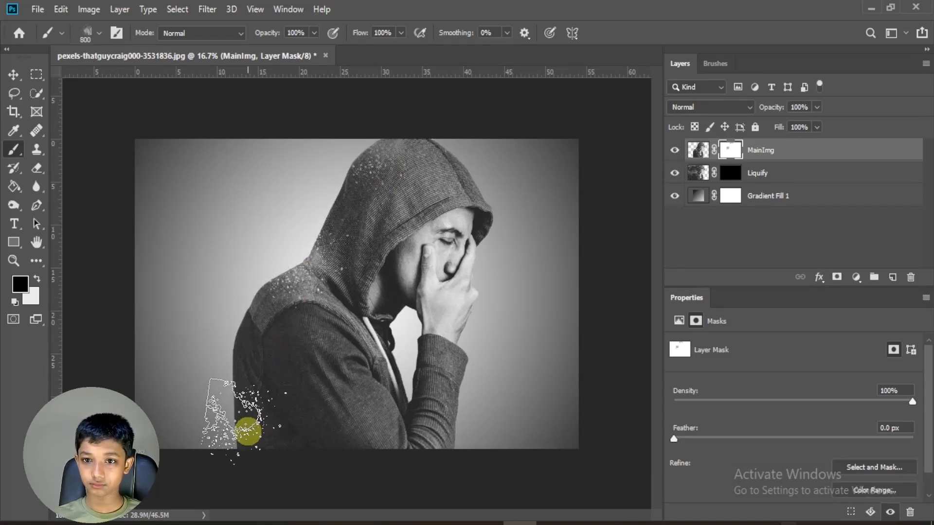
key(bracketright)
key(bracketright)
key(bracketright)
right_click(263, 418)
click(250, 428)
click(239, 384)
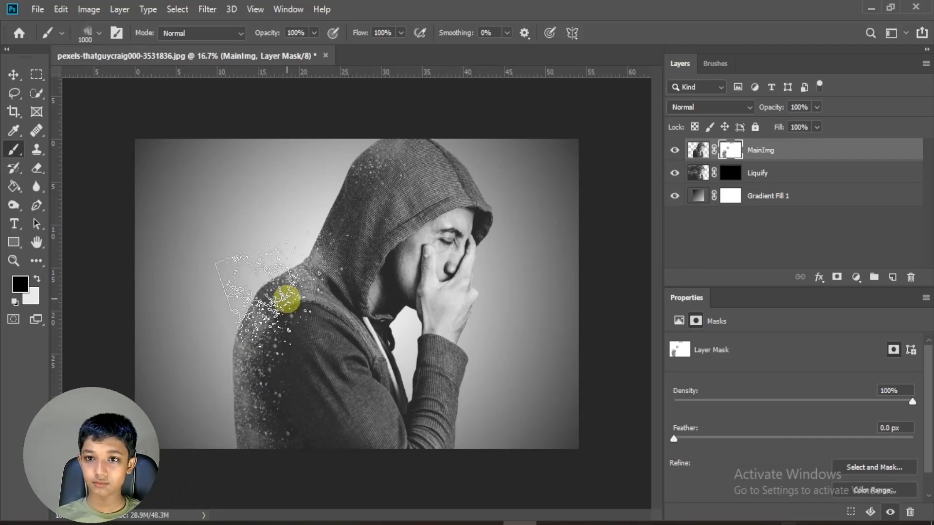
- Rotate the brush tip and paint more black specks on the MainImg mask along the hood's back edge and the shoulder
right_click(318, 241)
drag(337, 293, 341, 280)
click(330, 204)
click(274, 313)
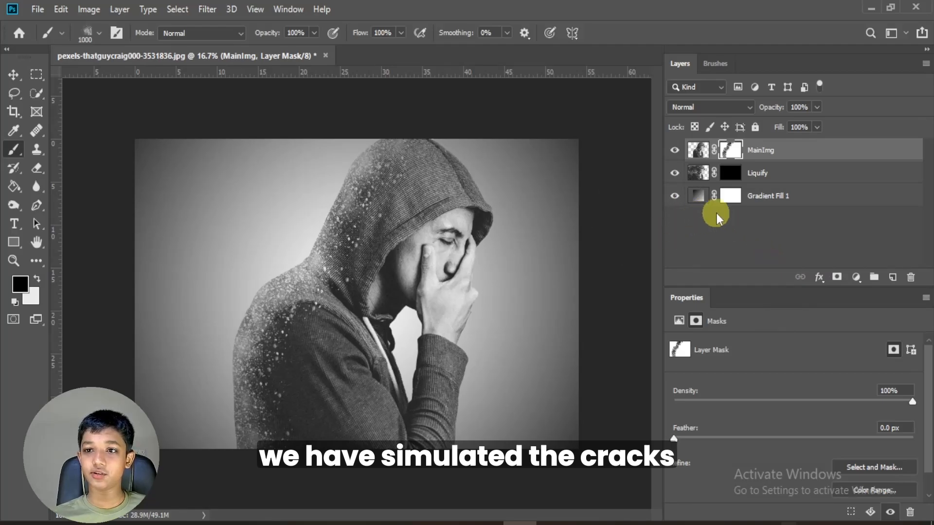
- Target the Liquify layer's mask, choose the Dispersion 2 brush and make white the foreground color
click(781, 180)
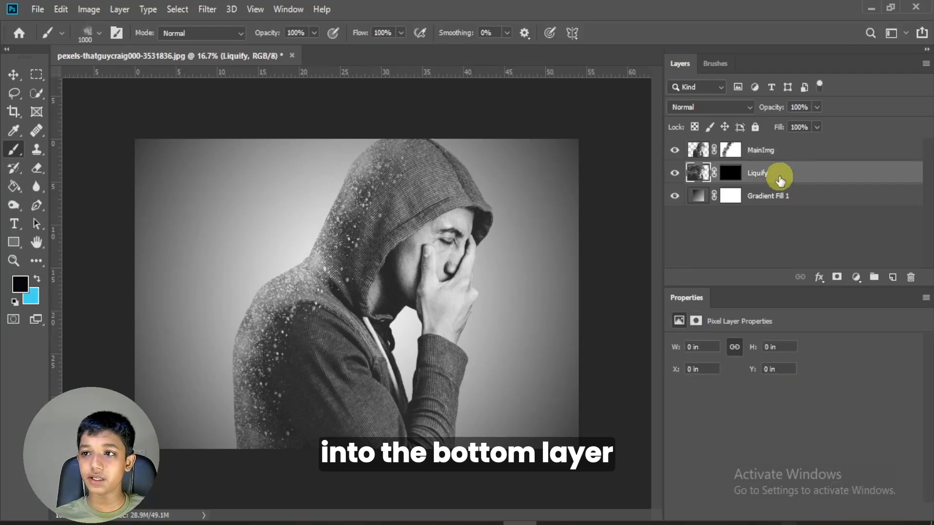
click(731, 174)
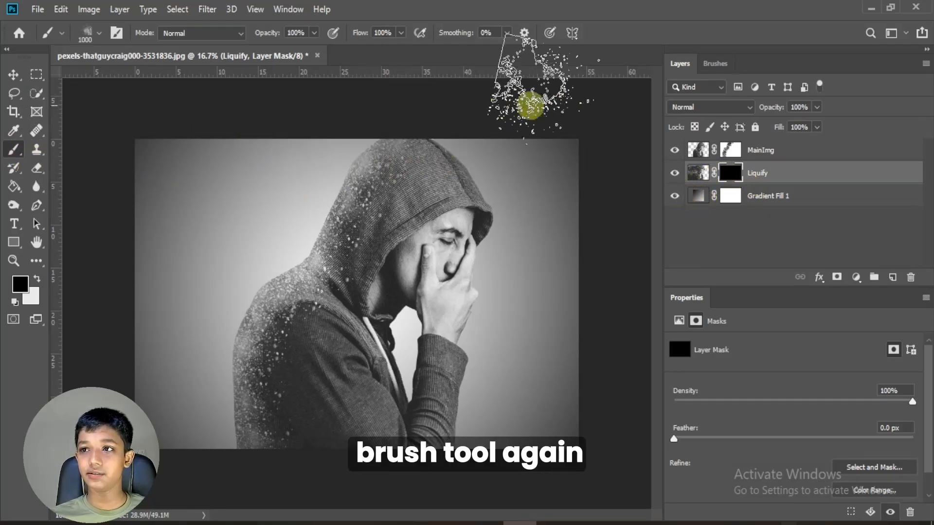
click(715, 64)
scroll(720, 180, up, 3)
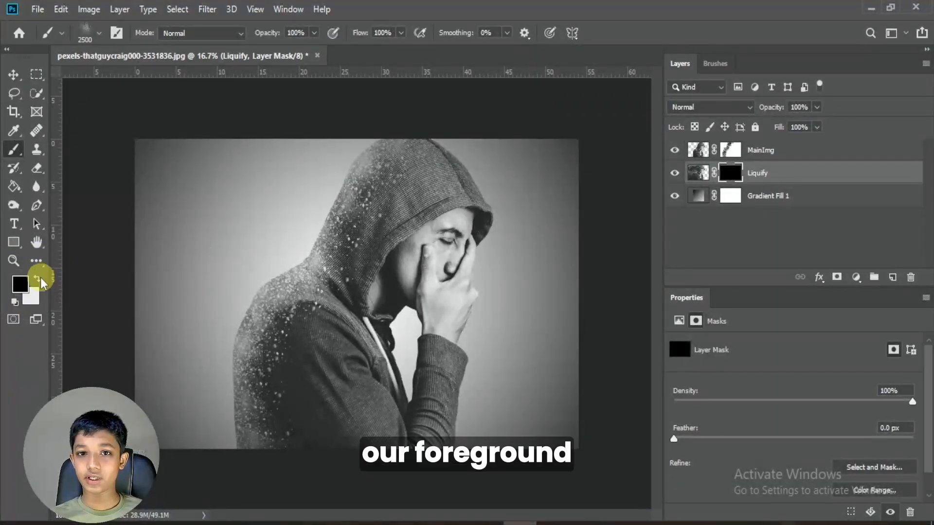
click(38, 279)
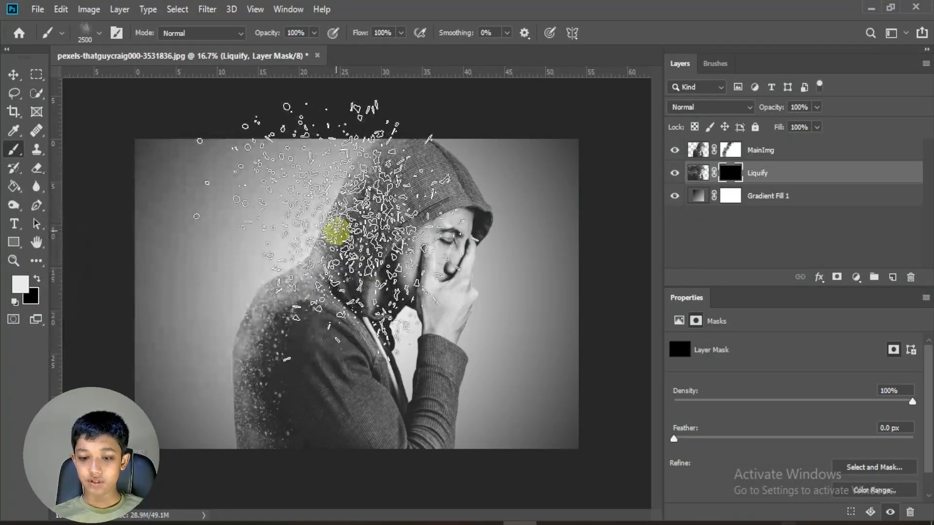
- Reduce the brush size to 1300 px and paint white fragments on the Liquify mask along the back of the hood
key(bracketleft)
key(bracketleft)
key(bracketleft)
key(bracketleft)
key(bracketleft)
key(bracketleft)
key(bracketleft)
key(bracketleft)
key(bracketleft)
key(bracketleft)
key(bracketleft)
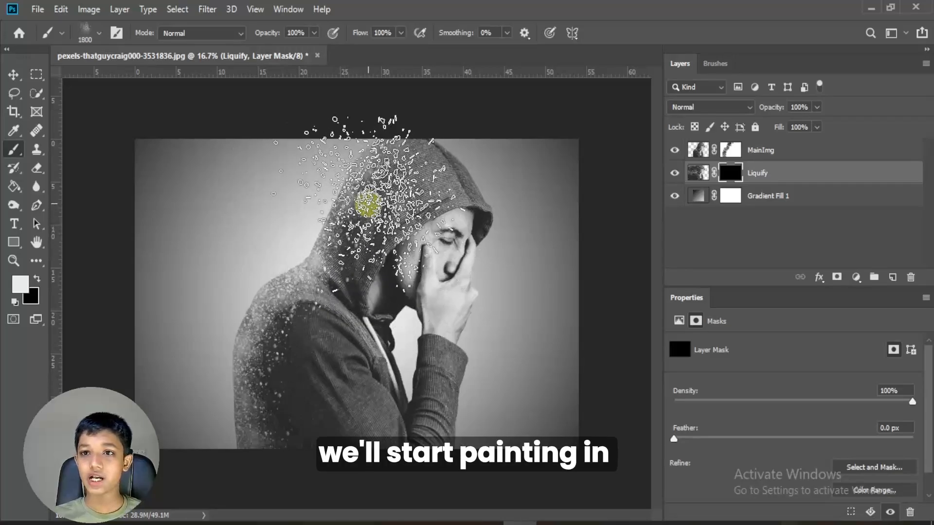
key(bracketleft)
click(365, 184)
right_click(336, 240)
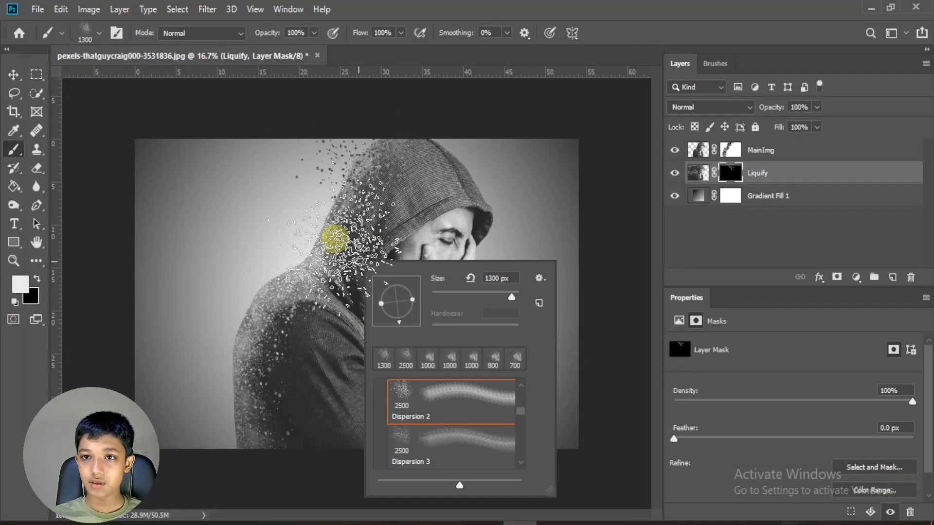
click(333, 238)
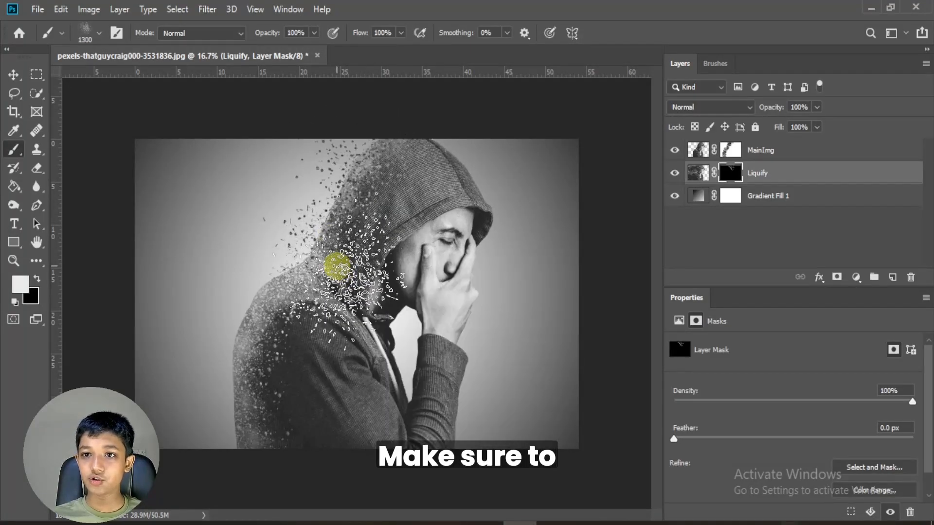
- Rotate the brush tip to follow the body's outline and paint white fragments on the Liquify mask along the back and shoulder
right_click(267, 380)
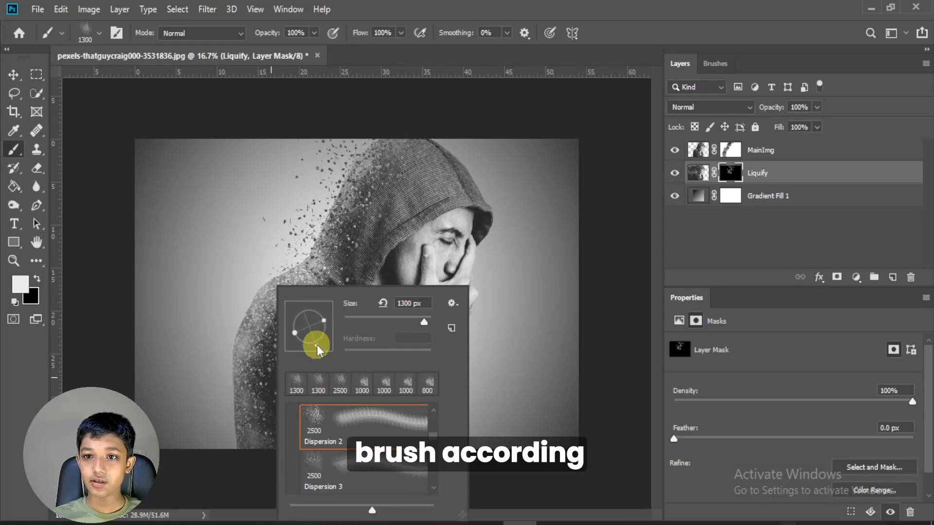
drag(317, 346, 306, 360)
click(247, 402)
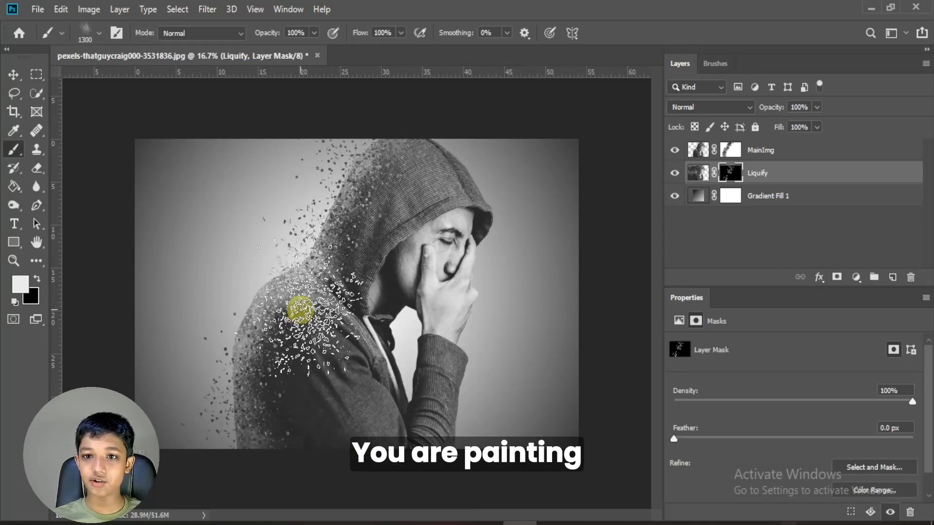
right_click(302, 309)
drag(321, 327, 353, 331)
click(288, 311)
- Enlarge the brush and paint bigger white fragments on the Liquify mask behind the hood and down the man's back
key(bracketright)
key(bracketright)
key(bracketright)
key(bracketright)
key(bracketright)
key(bracketright)
key(bracketright)
key(bracketright)
key(bracketright)
key(bracketright)
click(320, 238)
right_click(320, 287)
click(249, 373)
- Enlarge the brush further and scatter more white fragments on the Liquify mask around the shoulder and lower back
key(bracketright)
key(bracketright)
key(bracketright)
key(bracketright)
key(bracketright)
key(bracketright)
key(bracketright)
key(bracketright)
key(bracketright)
key(bracketright)
click(298, 290)
right_click(329, 284)
click(276, 406)
- Reduce the brush size and add smaller white fragments to the Liquify mask at the lower back
key(bracketleft)
key(bracketleft)
key(bracketleft)
key(bracketleft)
key(bracketleft)
key(bracketleft)
key(bracketleft)
key(bracketleft)
click(263, 428)
- Add a Gradient Map adjustment layer above the MainImg layer and switch to the Move tool
click(761, 158)
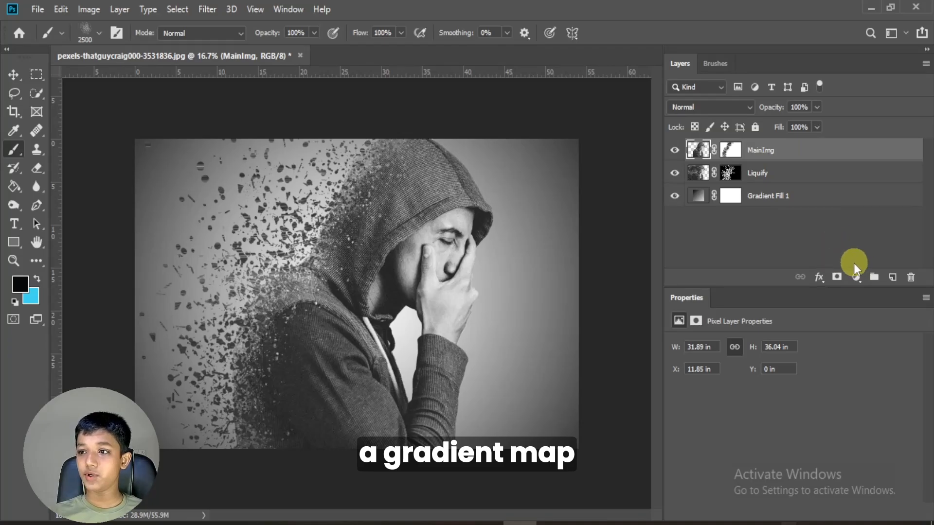
click(857, 277)
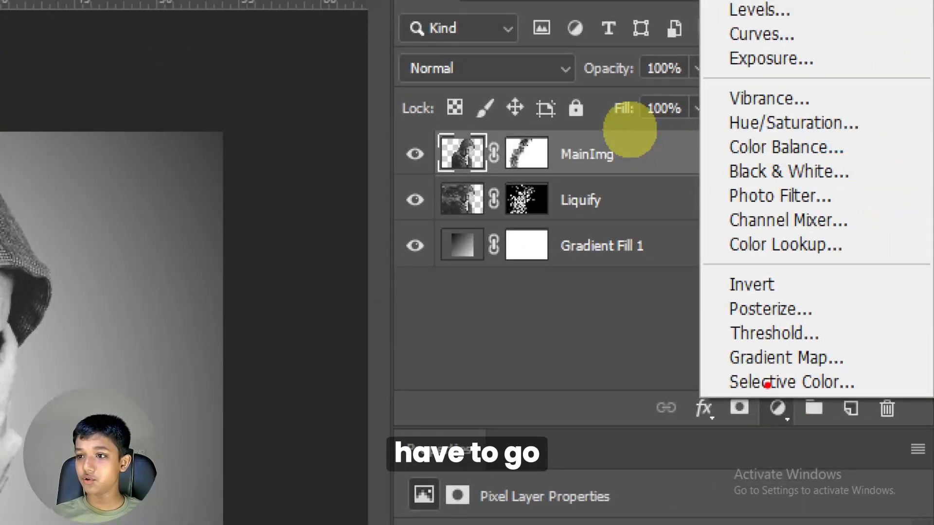
click(724, 358)
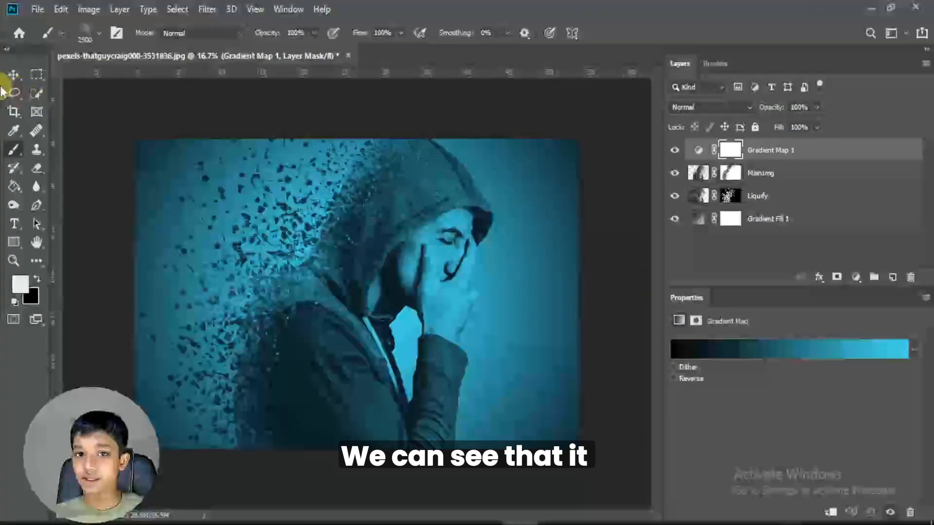
click(10, 77)
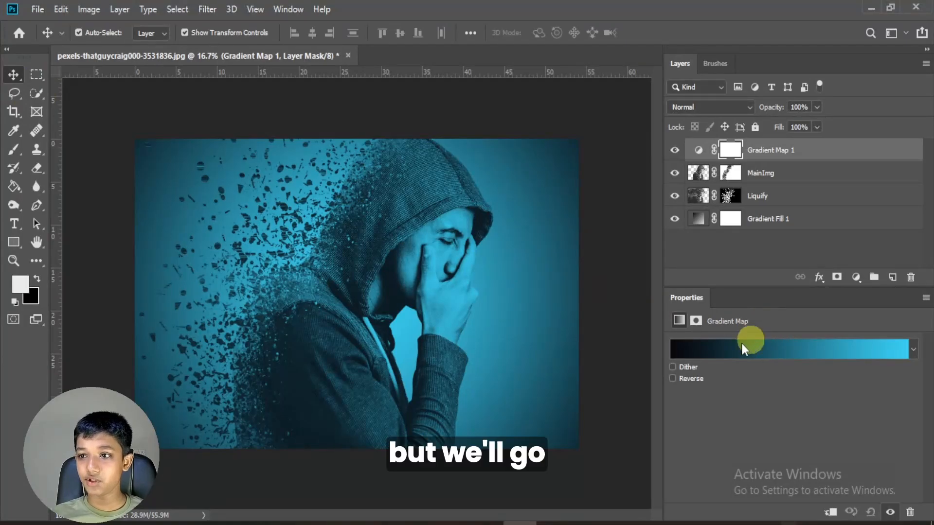
- Apply the Violet, Orange preset to the Gradient Map adjustment layer
click(775, 349)
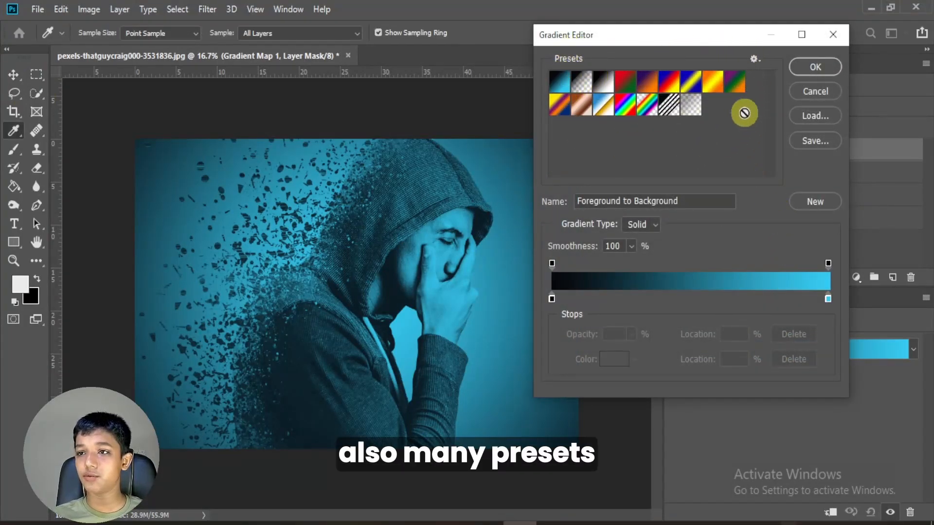
drag(681, 35, 704, 43)
click(679, 93)
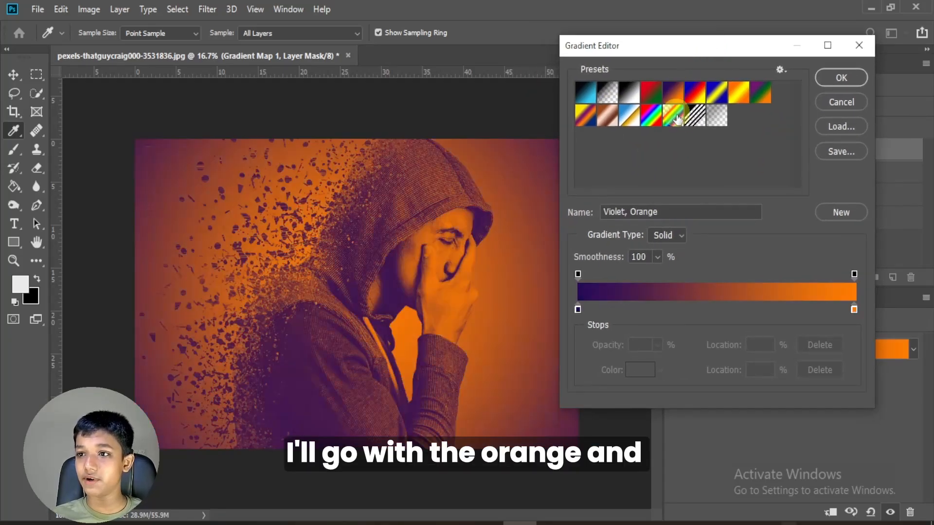
click(844, 80)
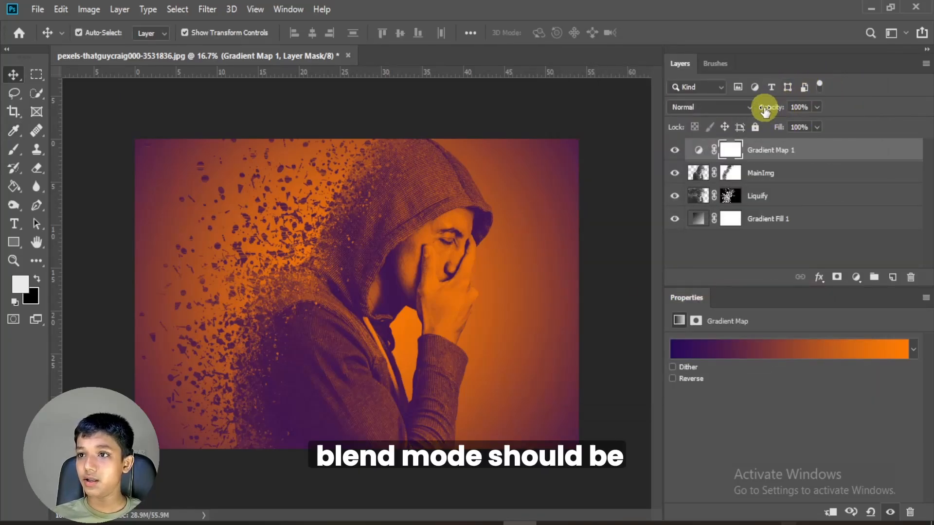
- Set the Gradient Map layer's blend mode to Overlay and its opacity to 60%
click(751, 107)
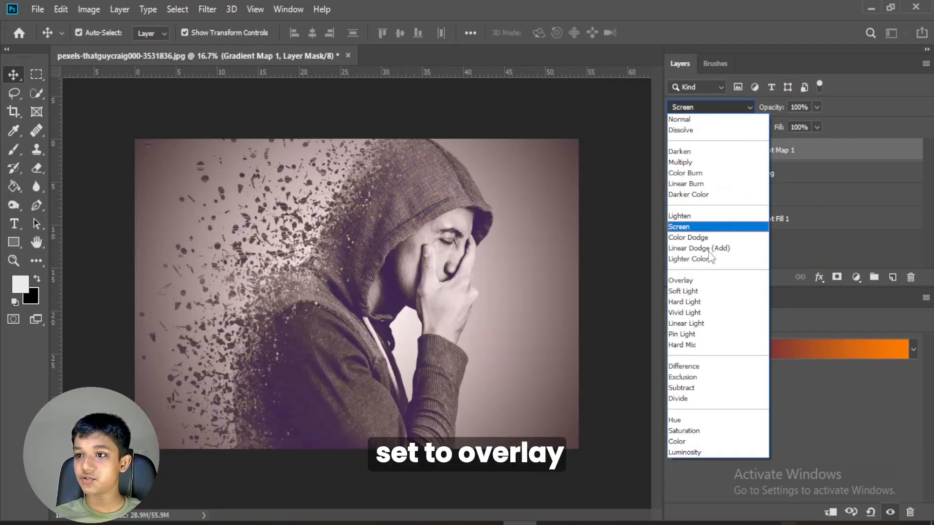
click(698, 282)
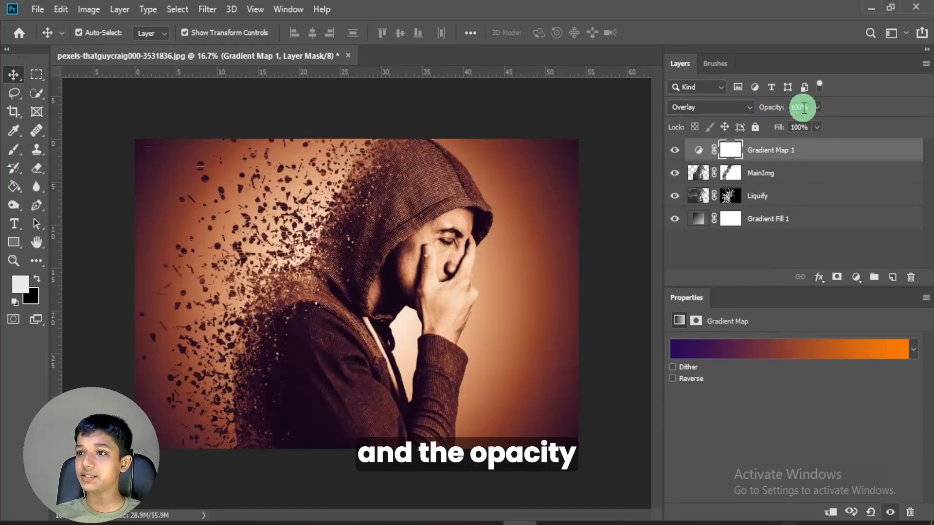
text(60)
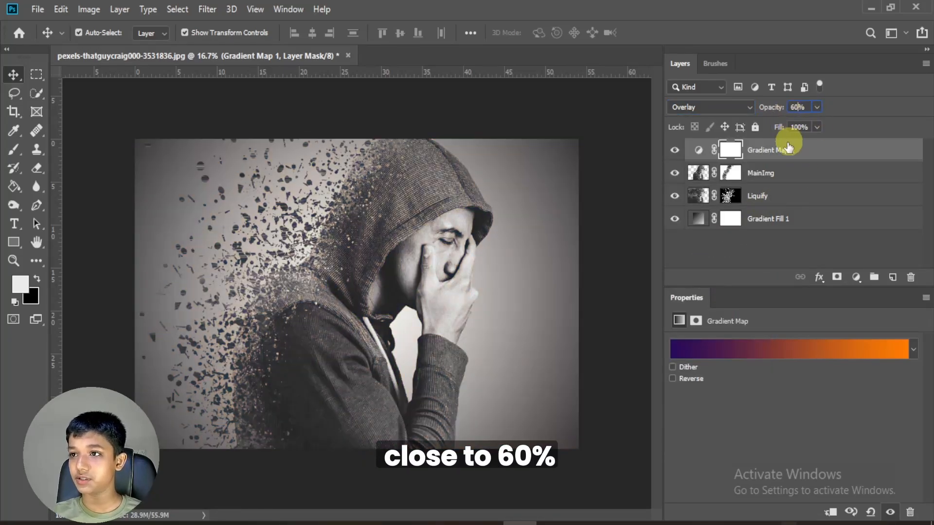
click(800, 151)
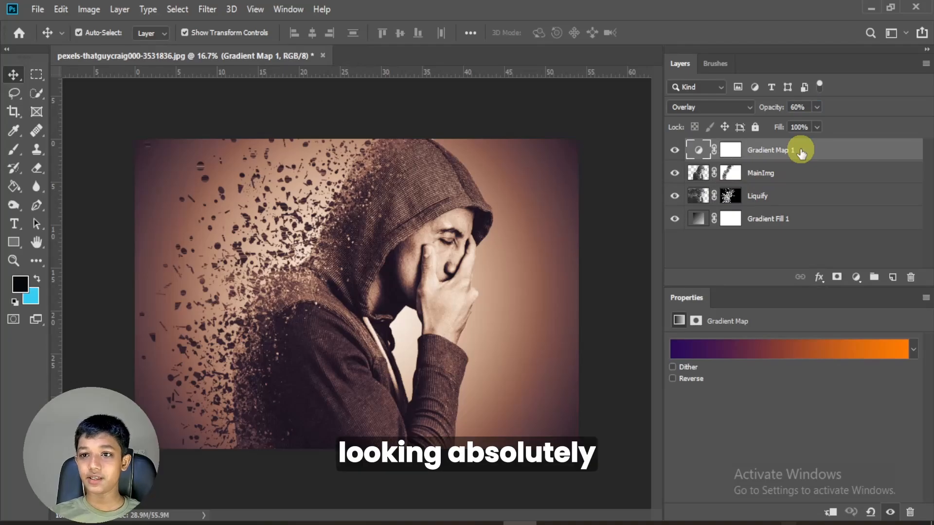